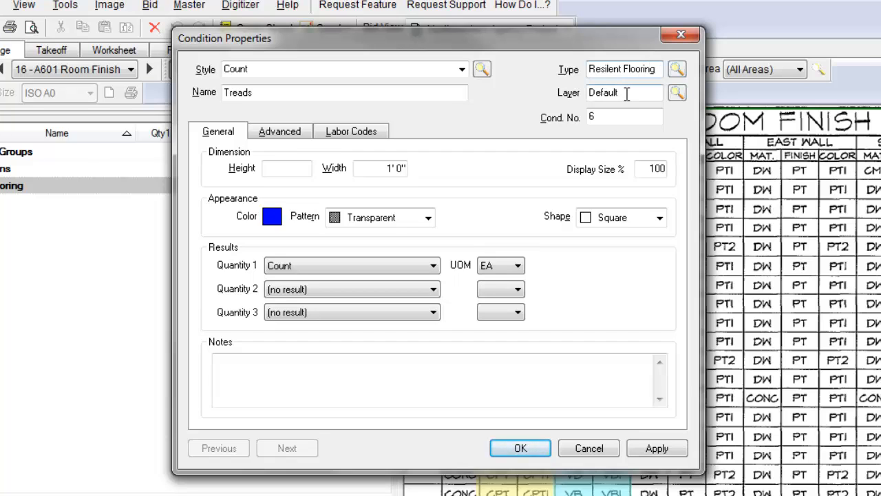
- Add Resilent Flooring as a new condition type for the Treads condition and assign the Flooring layer
{"action": "left_click", "coordinate": [675, 96]}
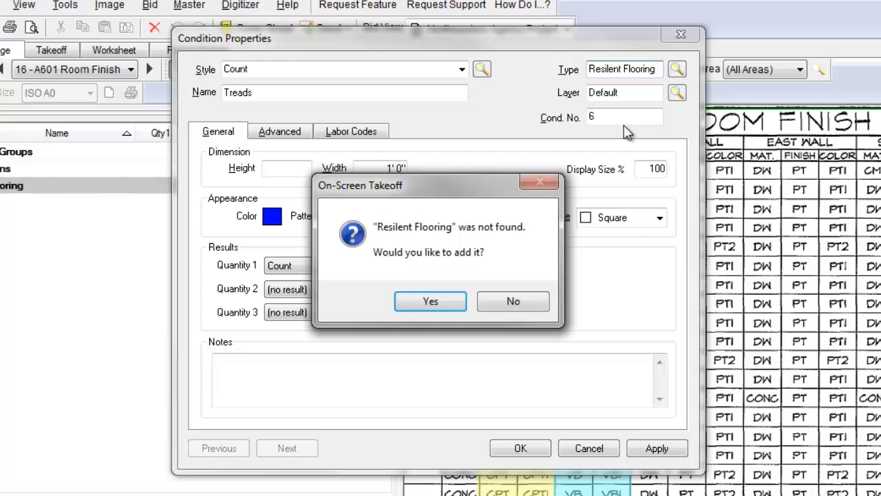
{"action": "left_click", "coordinate": [431, 303]}
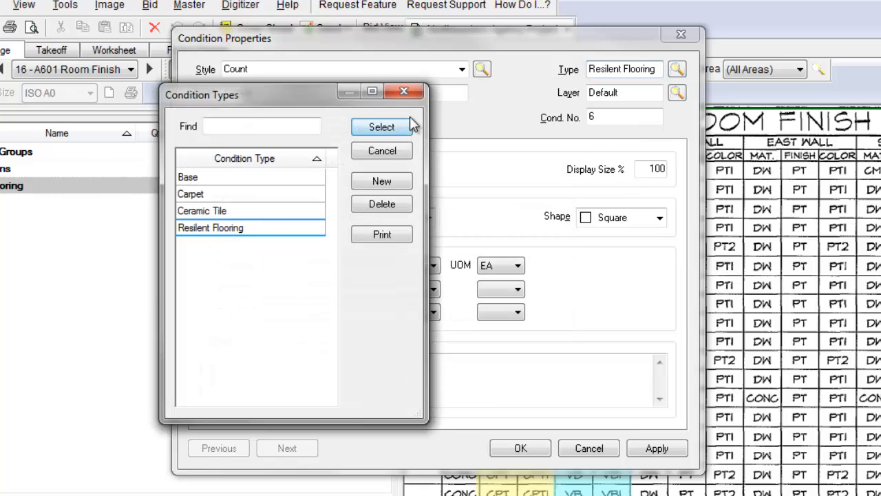
{"action": "left_click", "coordinate": [383, 127]}
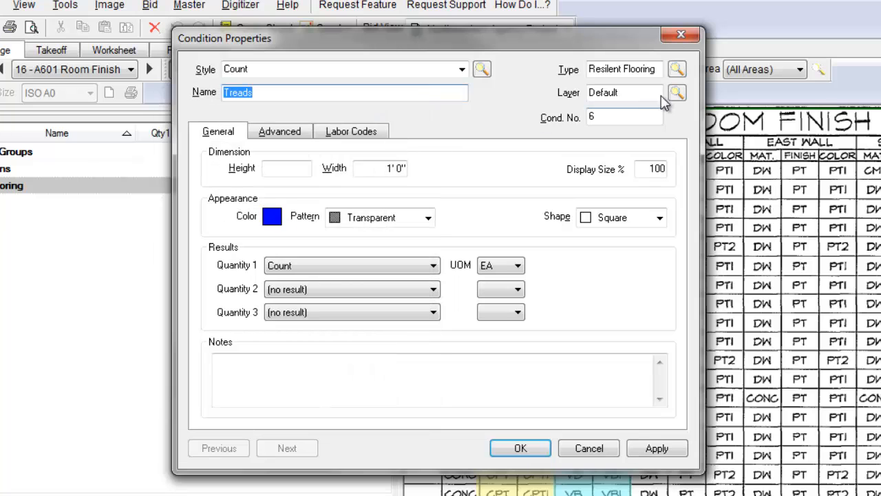
{"action": "left_click", "coordinate": [677, 92]}
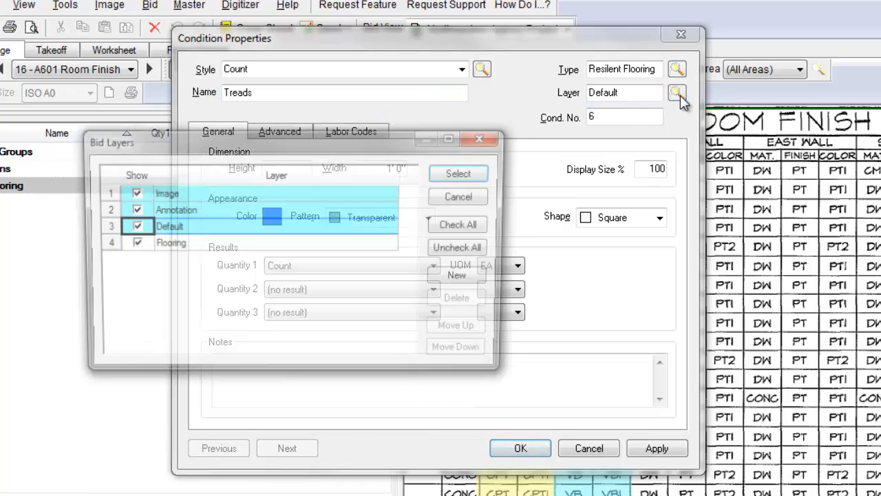
{"action": "double_click", "coordinate": [167, 244]}
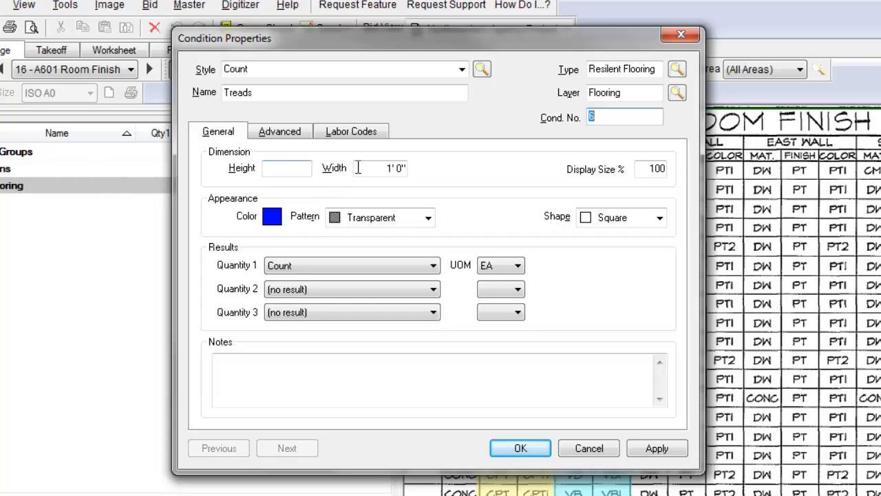
- Set the width of the Treads count marker to 2' 0"
{"action": "left_click", "coordinate": [383, 168]}
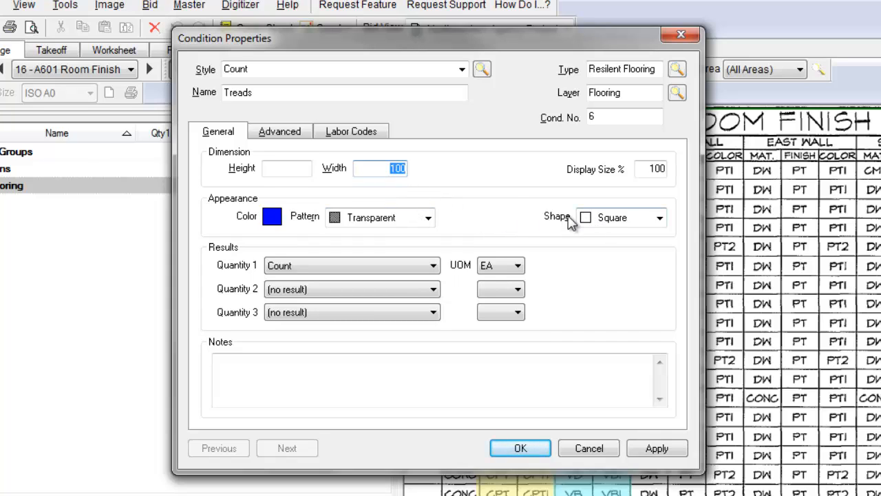
{"action": "left_click_drag", "start_coordinate": [385, 167], "coordinate": [419, 167]}
{"action": "type", "text": "4"}
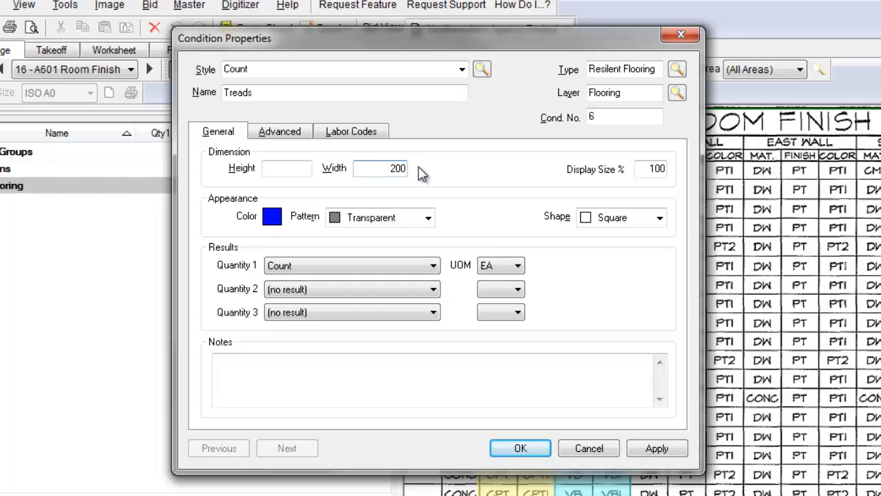
{"action": "key", "text": "Tab"}
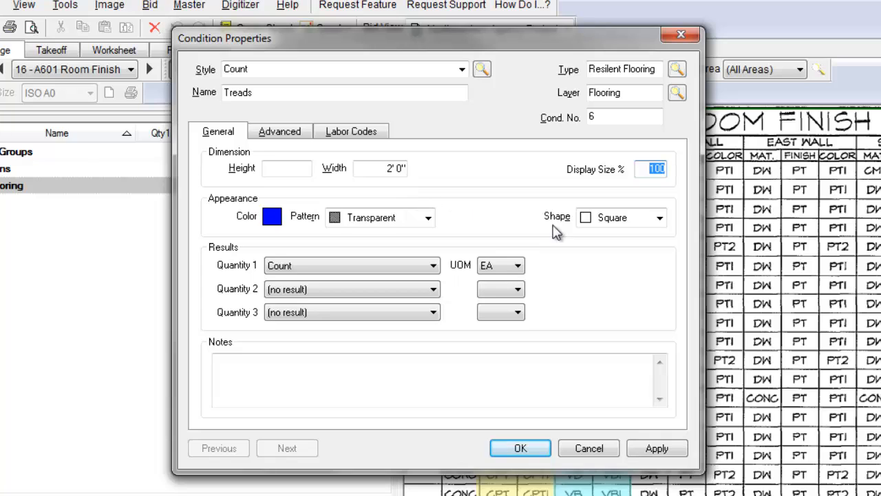
- Try the Circle and Rectangle shapes for the Treads count marker
{"action": "left_click", "coordinate": [660, 219]}
{"action": "left_click", "coordinate": [598, 246]}
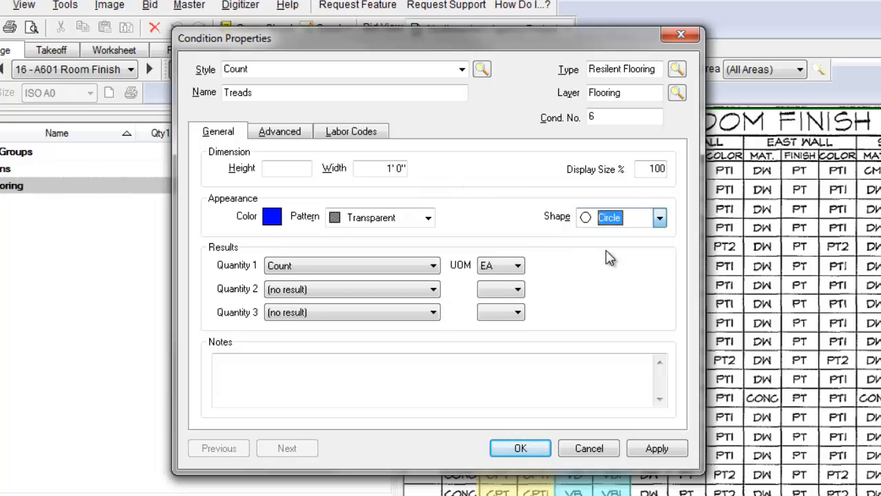
{"action": "left_click", "coordinate": [659, 219]}
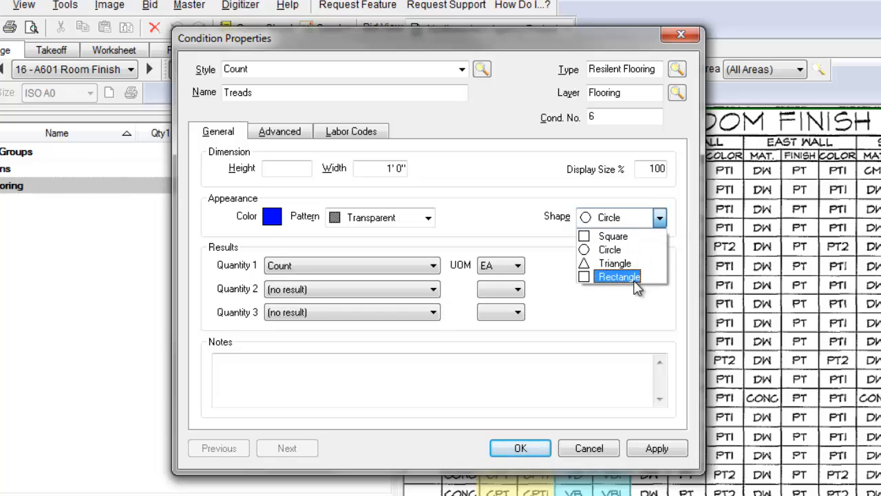
{"action": "left_click", "coordinate": [623, 276]}
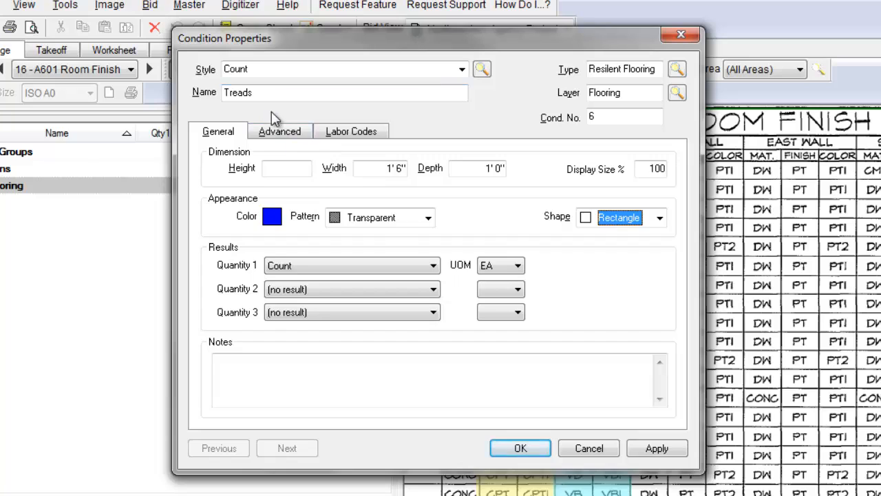
- Return the Treads marker shape to Square and set its width to 4' 0"
{"action": "left_click_drag", "start_coordinate": [649, 168], "coordinate": [682, 176]}
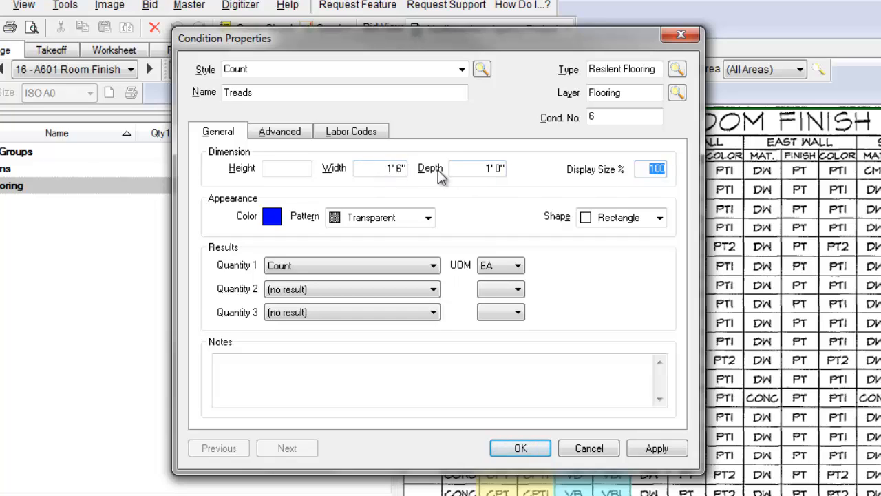
{"action": "left_click", "coordinate": [659, 218]}
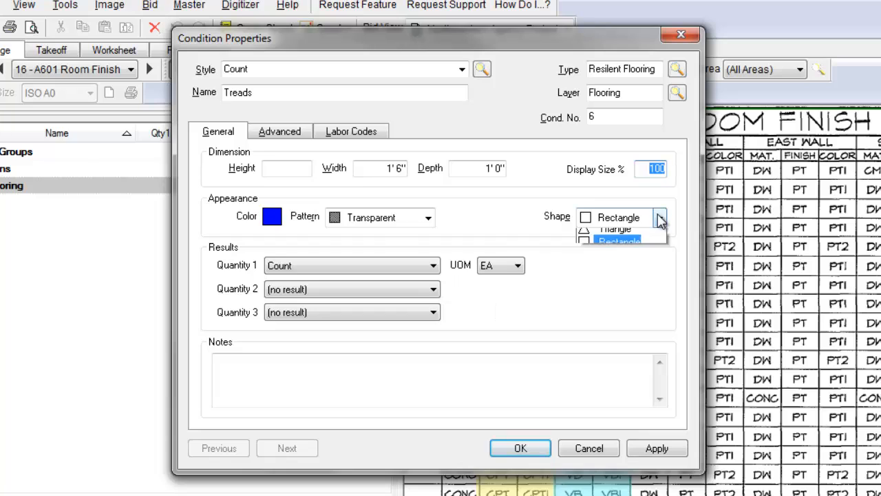
{"action": "left_click", "coordinate": [611, 239]}
{"action": "left_click_drag", "start_coordinate": [371, 164], "coordinate": [422, 168]}
{"action": "type", "text": "400"}
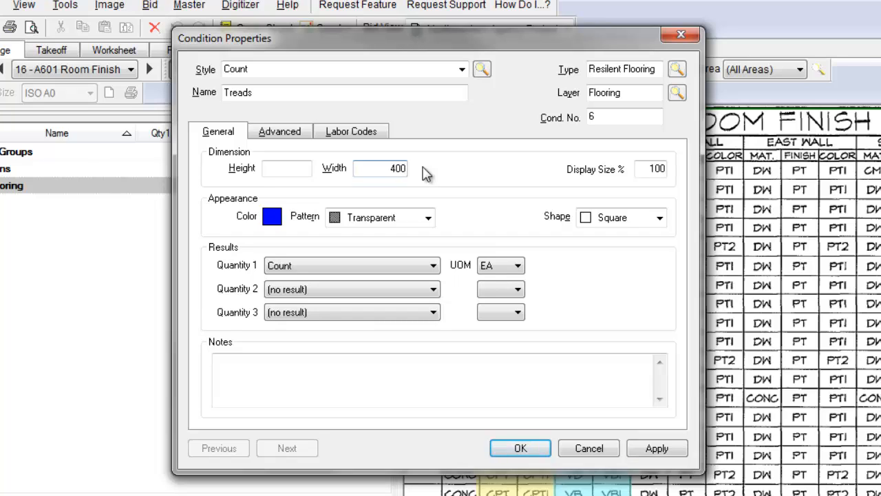
- Try a display size of 25%, and reset the display size to 100% and the width to 1' 0"
{"action": "left_click_drag", "start_coordinate": [642, 169], "coordinate": [683, 177]}
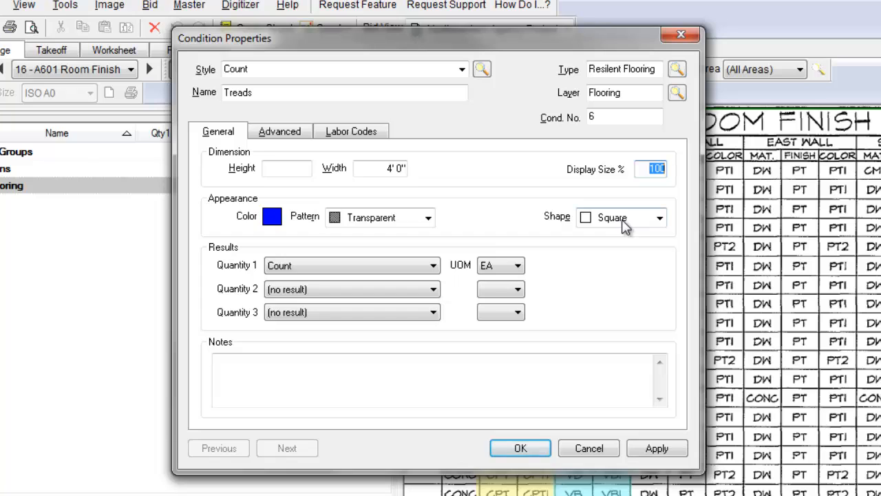
{"action": "type", "text": "25"}
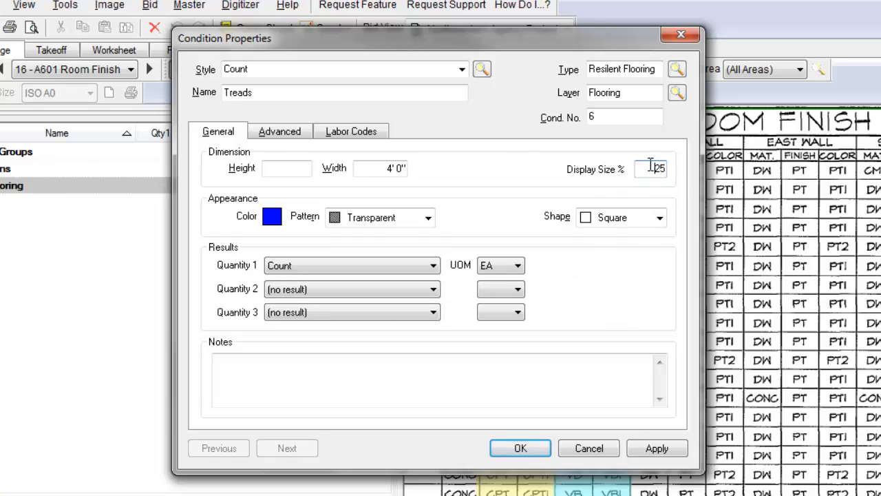
{"action": "left_click_drag", "start_coordinate": [650, 167], "coordinate": [691, 178]}
{"action": "left_click", "coordinate": [406, 172]}
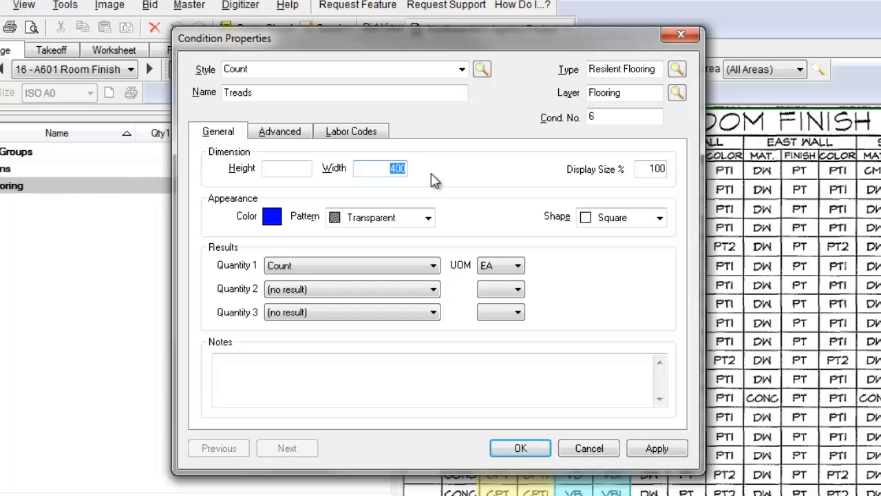
{"action": "type", "text": "100"}
- Change the Treads marker shape to Rectangle and save the condition, dismissing the count takeoff tip
{"action": "left_click", "coordinate": [434, 266]}
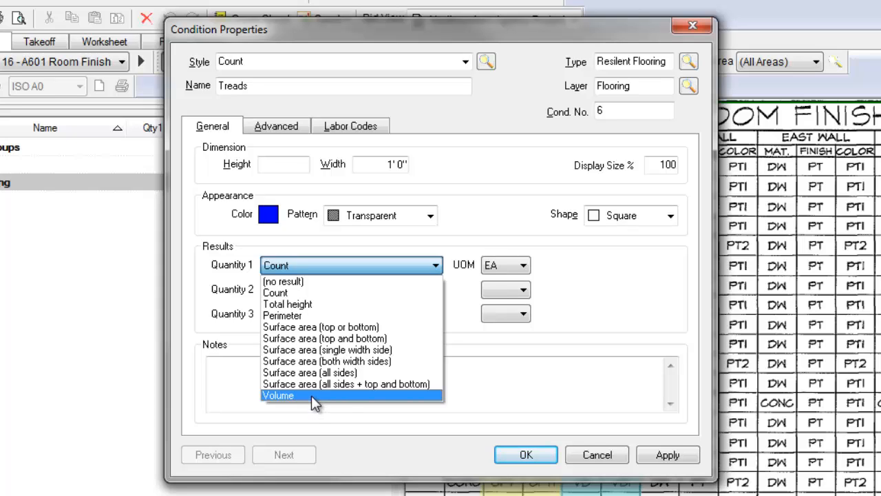
{"action": "left_click", "coordinate": [669, 218]}
{"action": "left_click", "coordinate": [669, 219]}
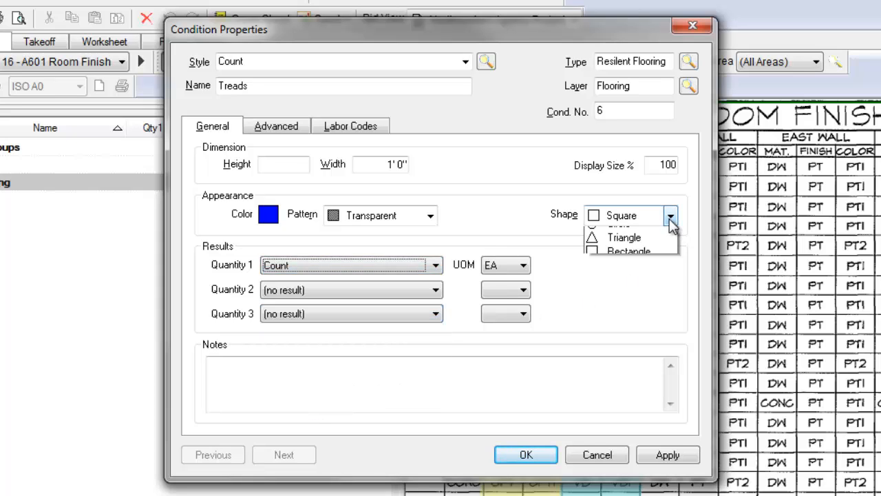
{"action": "left_click", "coordinate": [614, 274]}
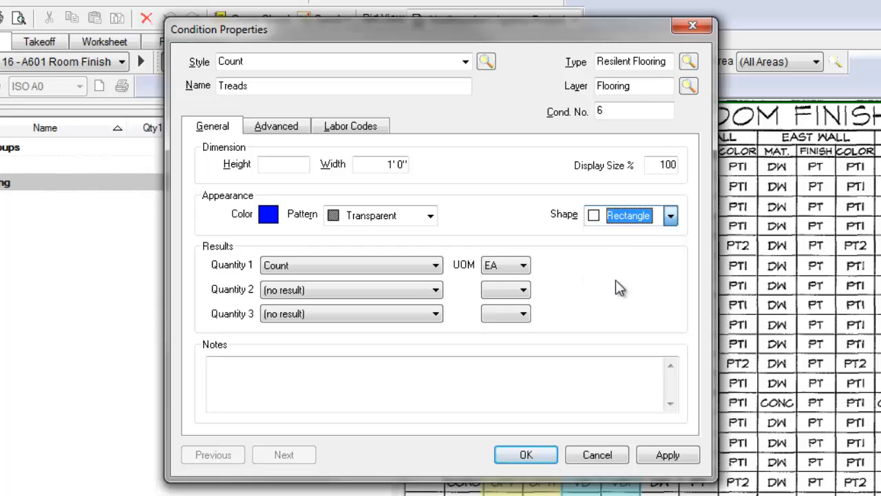
{"action": "left_click", "coordinate": [276, 165]}
{"action": "left_click", "coordinate": [373, 164]}
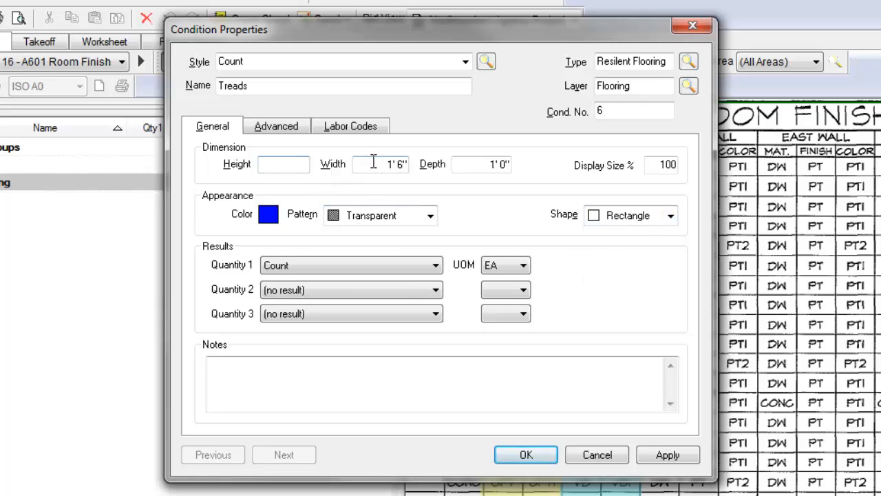
{"action": "left_click", "coordinate": [473, 165]}
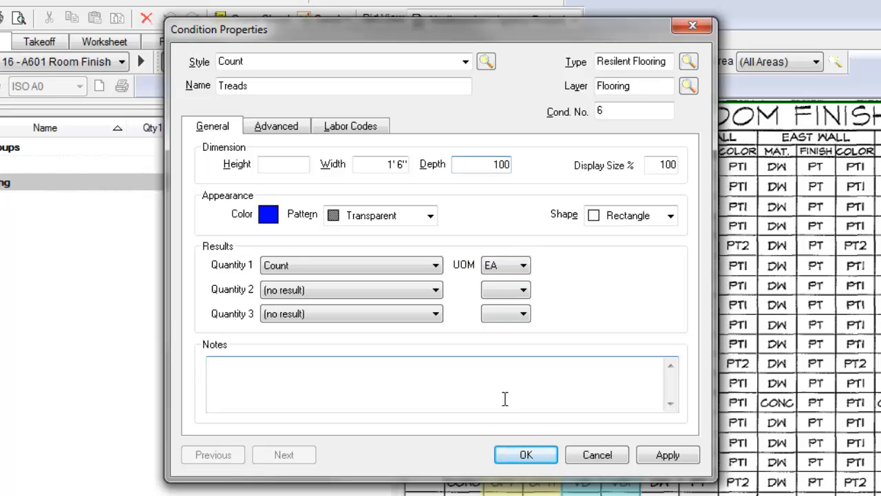
{"action": "left_click", "coordinate": [524, 456]}
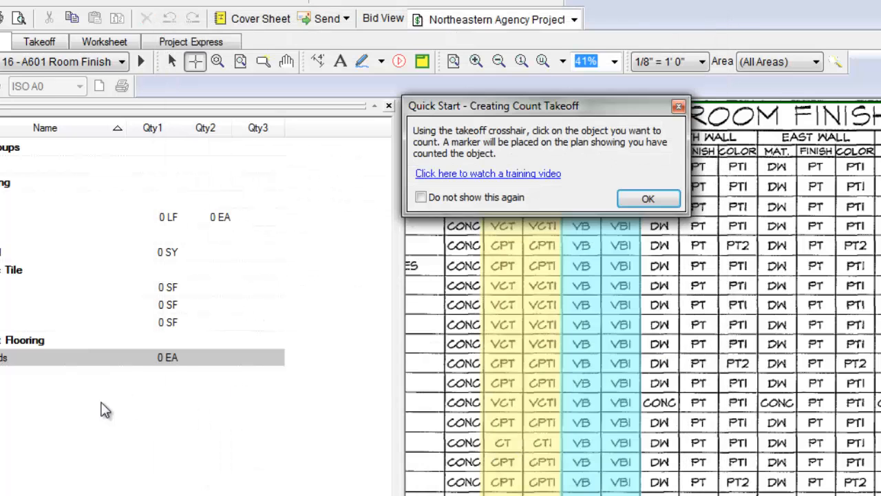
{"action": "left_click", "coordinate": [679, 106]}
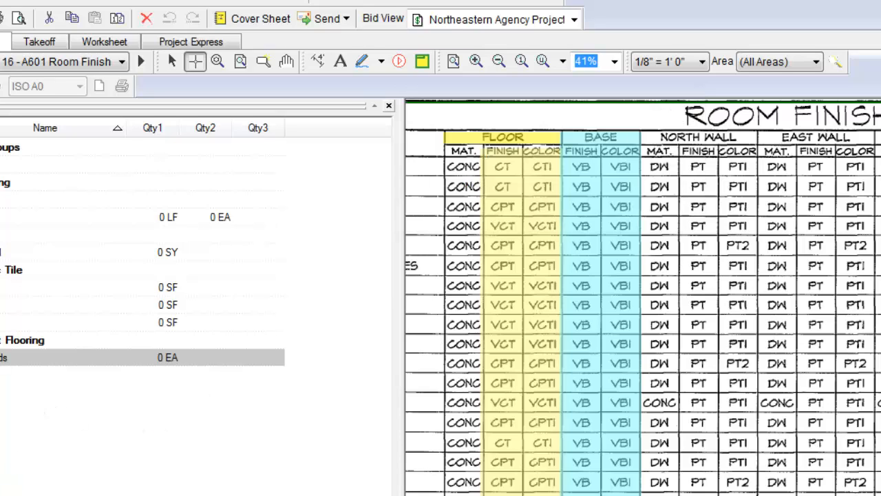
- Start a new condition and set the Condition Helper not to show again
{"action": "left_click", "coordinate": [1, 426]}
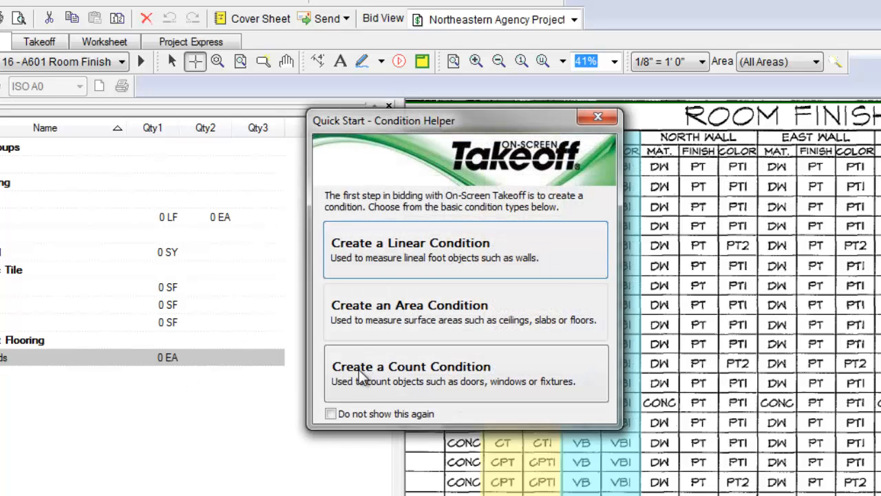
{"action": "left_click", "coordinate": [331, 414]}
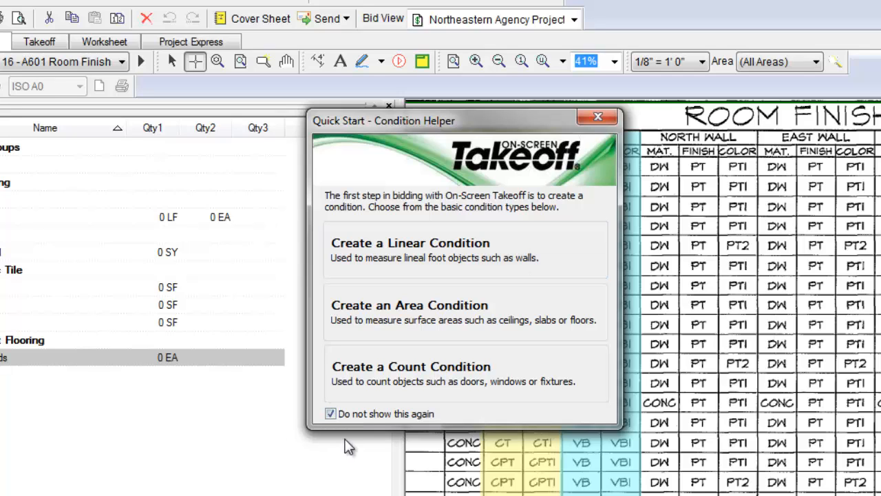
{"action": "left_click", "coordinate": [598, 117]}
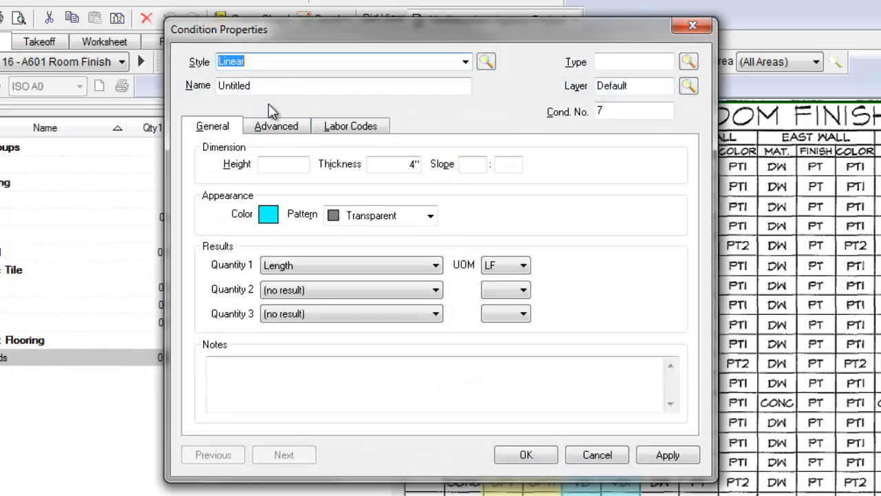
- Set the new condition's style to Count and name it Riser
{"action": "left_click", "coordinate": [464, 63]}
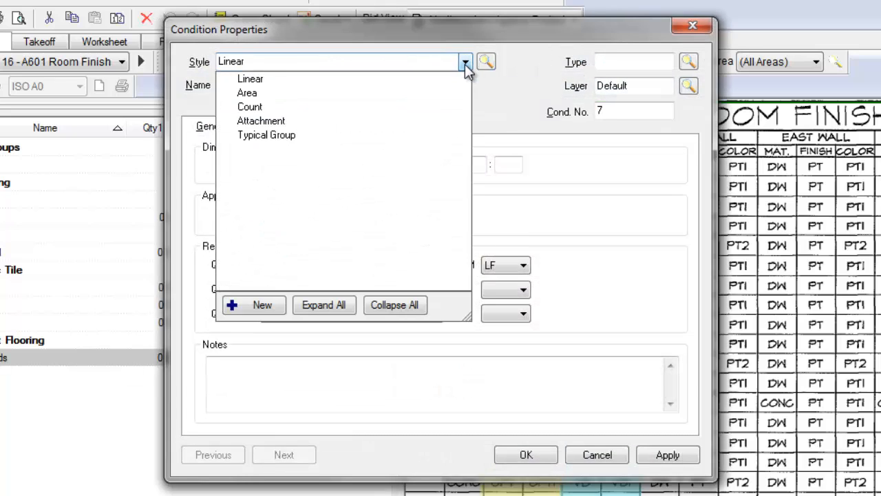
{"action": "left_click", "coordinate": [280, 109]}
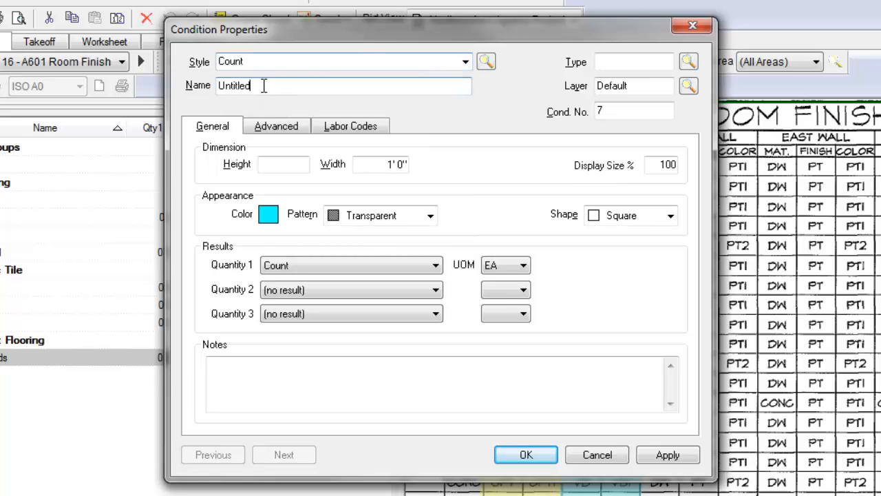
{"action": "double_click", "coordinate": [261, 86]}
{"action": "type", "text": "Riser"}
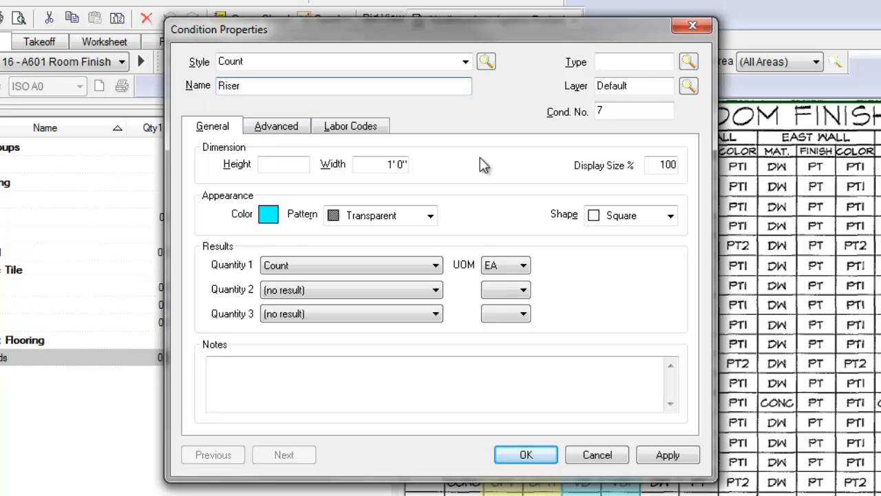
- Assign the Riser condition to the Resilent Flooring type and the Flooring layer
{"action": "left_click", "coordinate": [621, 63]}
{"action": "type", "text": "Resilent Flooring"}
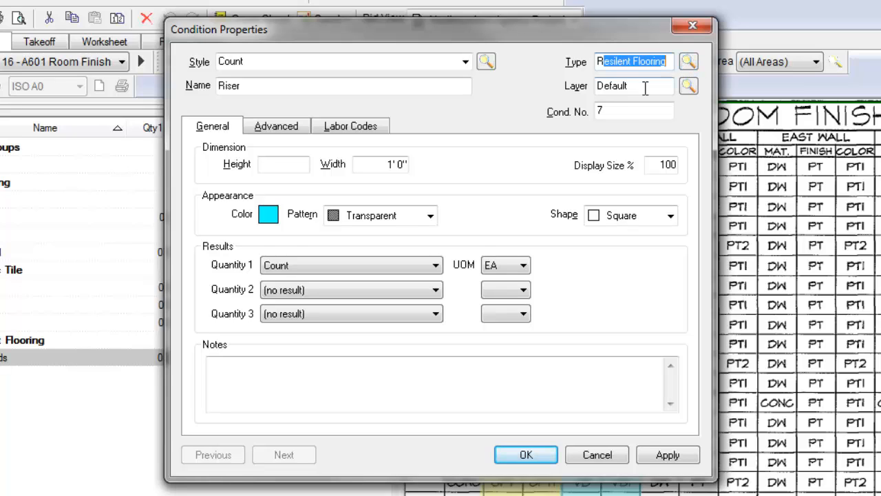
{"action": "key", "text": "Tab"}
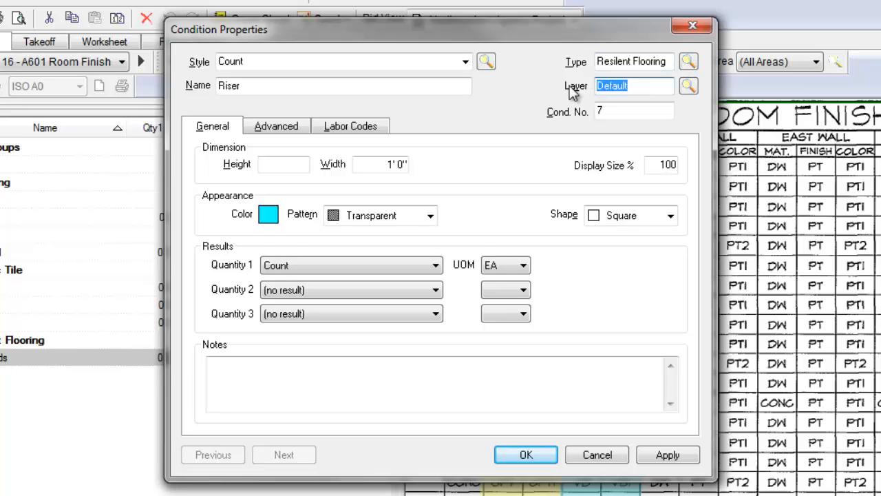
{"action": "type", "text": "Flooring"}
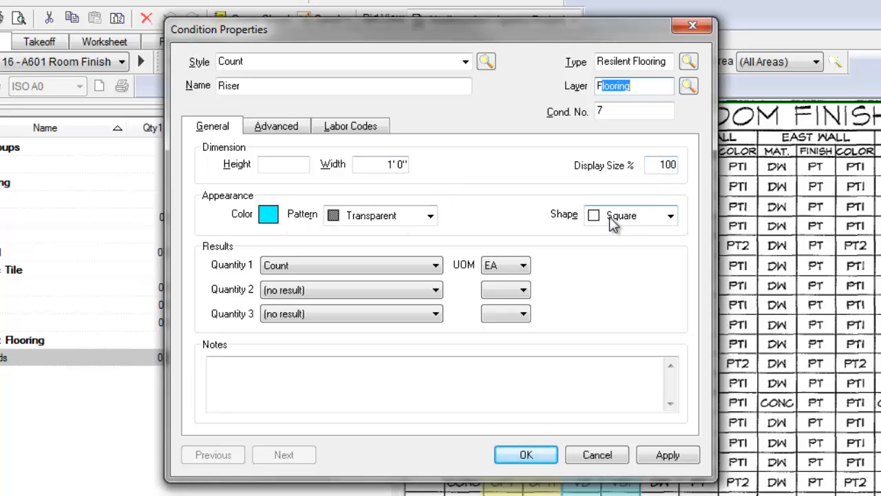
- Set the Riser marker shape to Triangle and save the condition, dismissing the count takeoff tip
{"action": "left_click", "coordinate": [672, 217]}
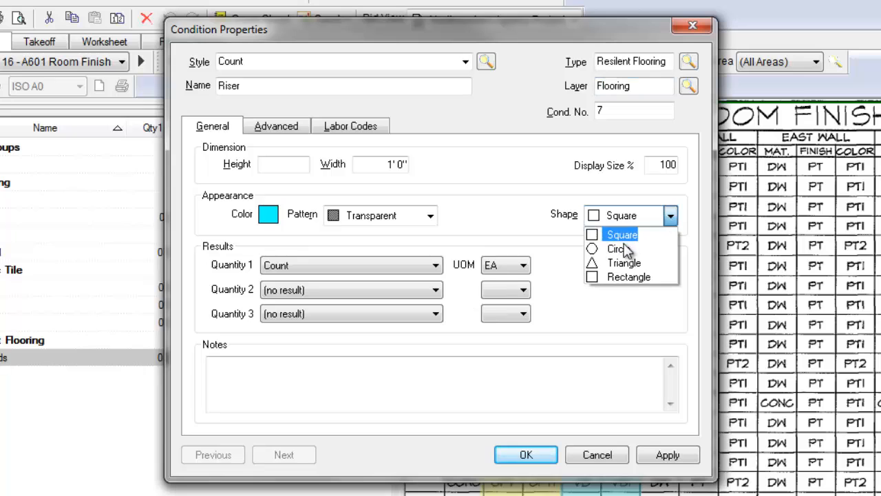
{"action": "left_click", "coordinate": [623, 262]}
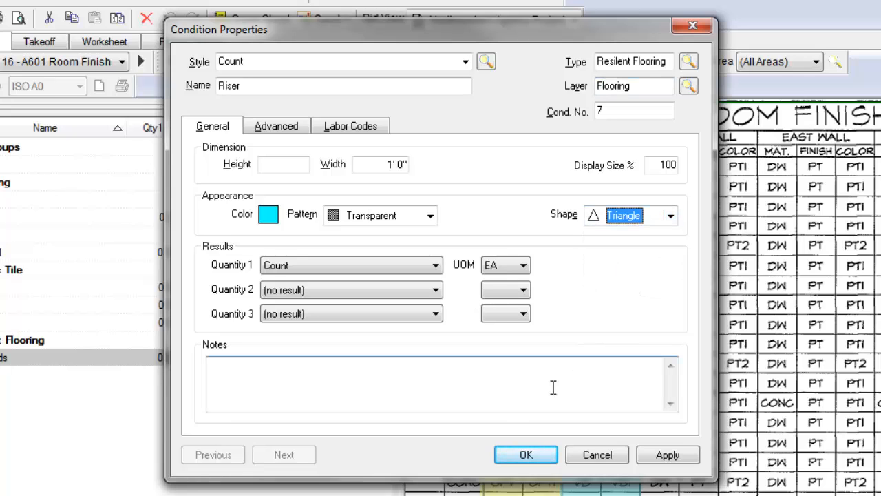
{"action": "left_click", "coordinate": [510, 453]}
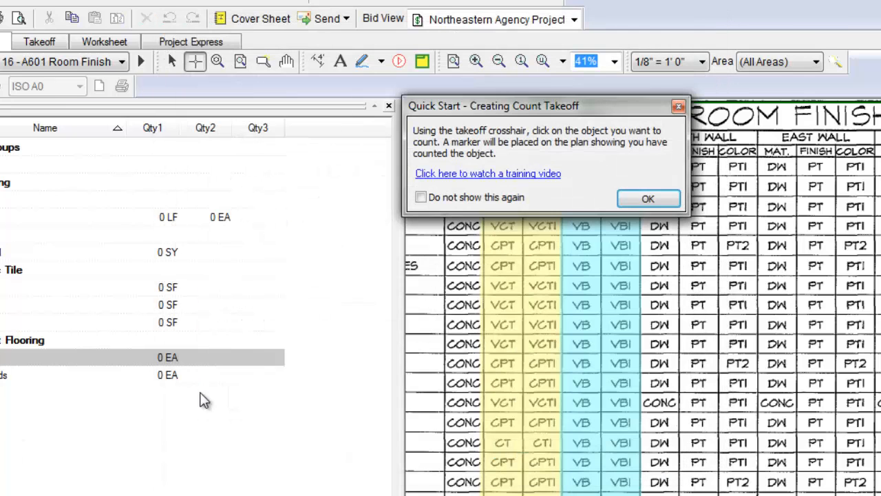
{"action": "left_click", "coordinate": [678, 106]}
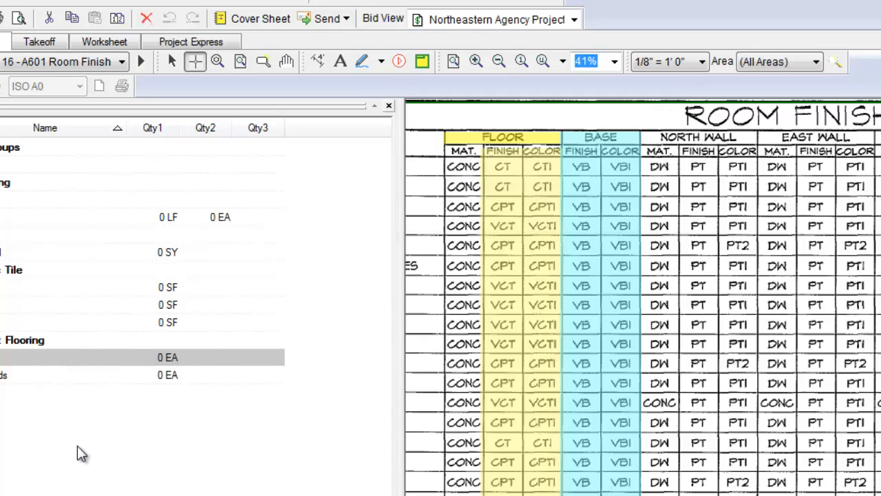